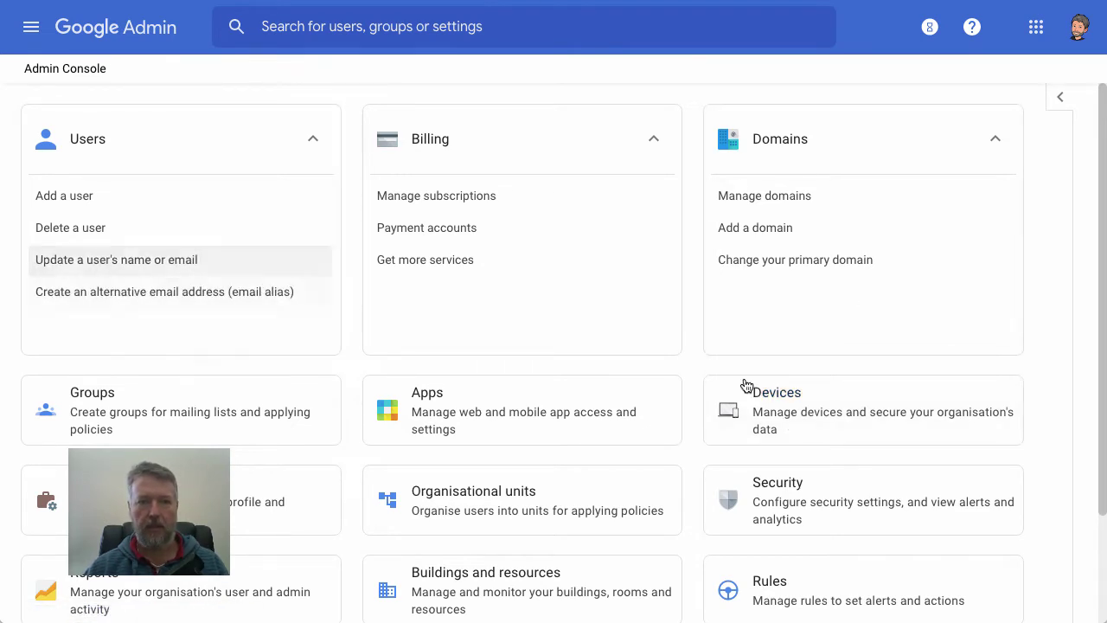
# - Open the Chrome apps and extensions settings for users and browsers, and select the Demo Students organisational unit
pyautogui.click(877, 416)
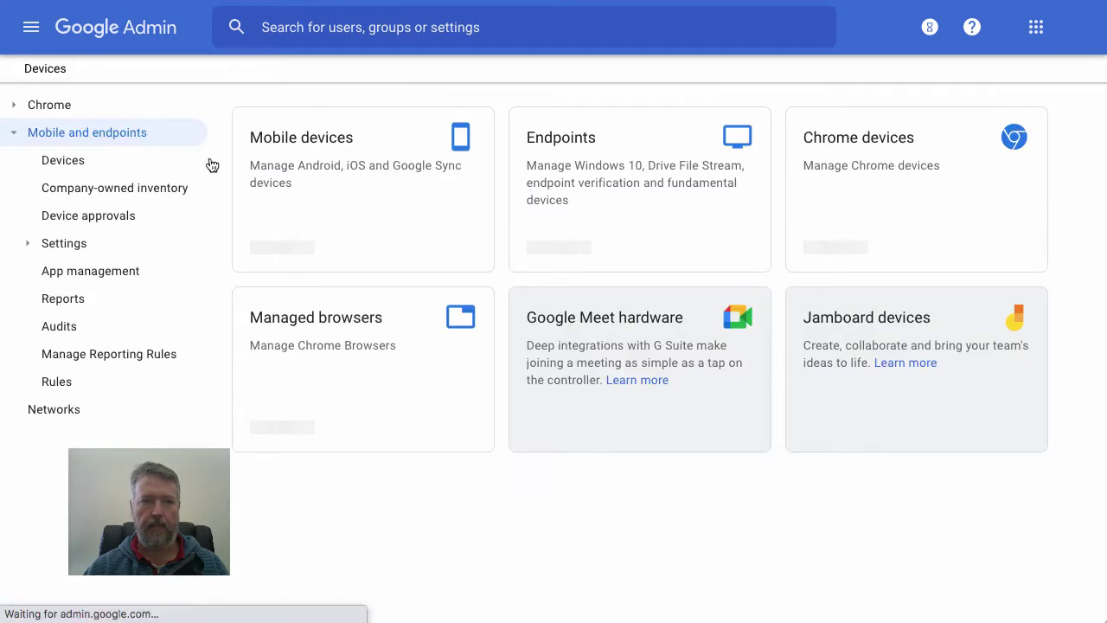
pyautogui.click(14, 110)
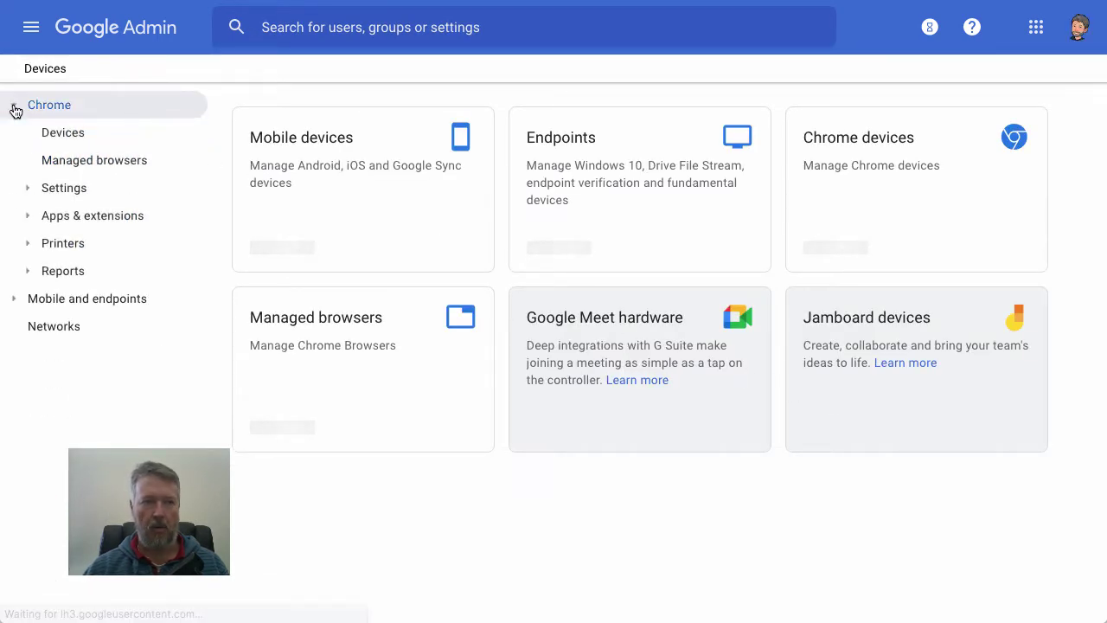
pyautogui.click(30, 218)
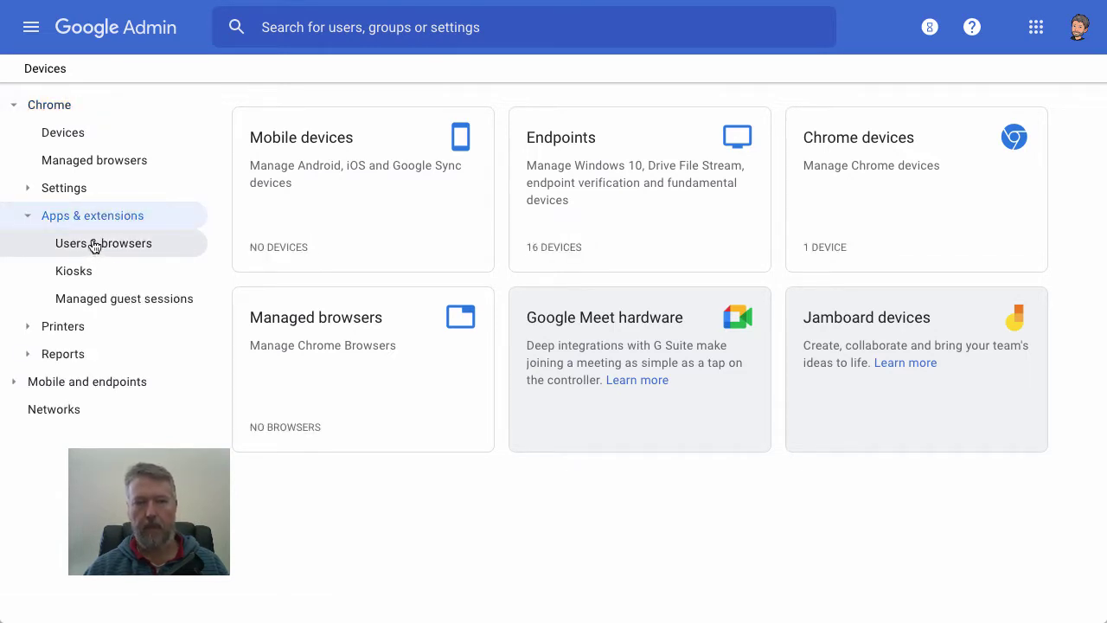
pyautogui.click(95, 247)
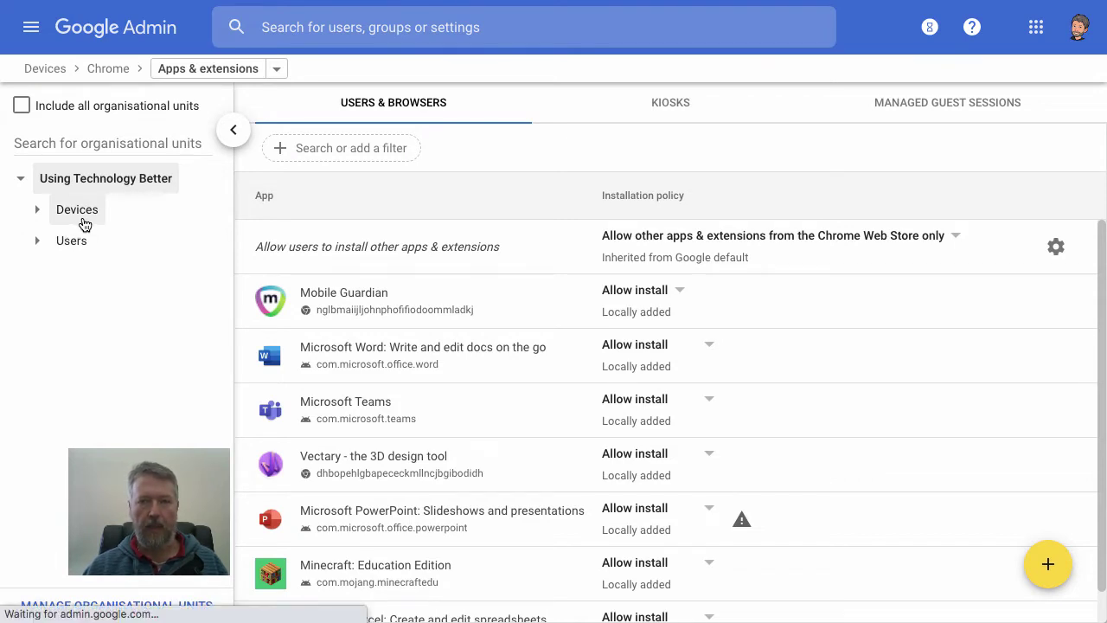
pyautogui.click(38, 242)
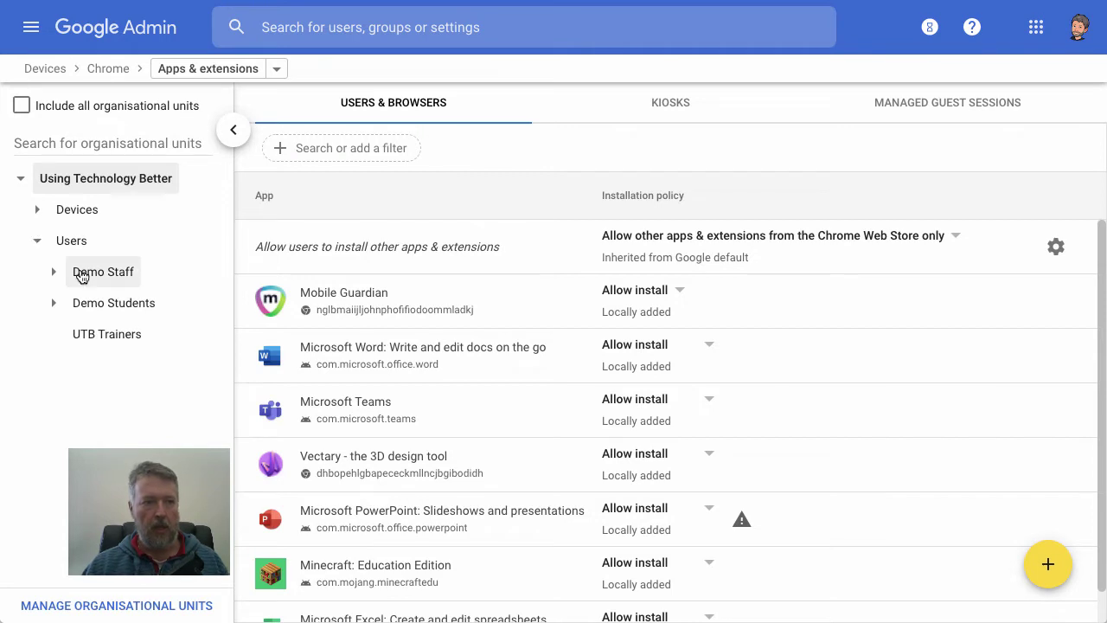
pyautogui.click(114, 303)
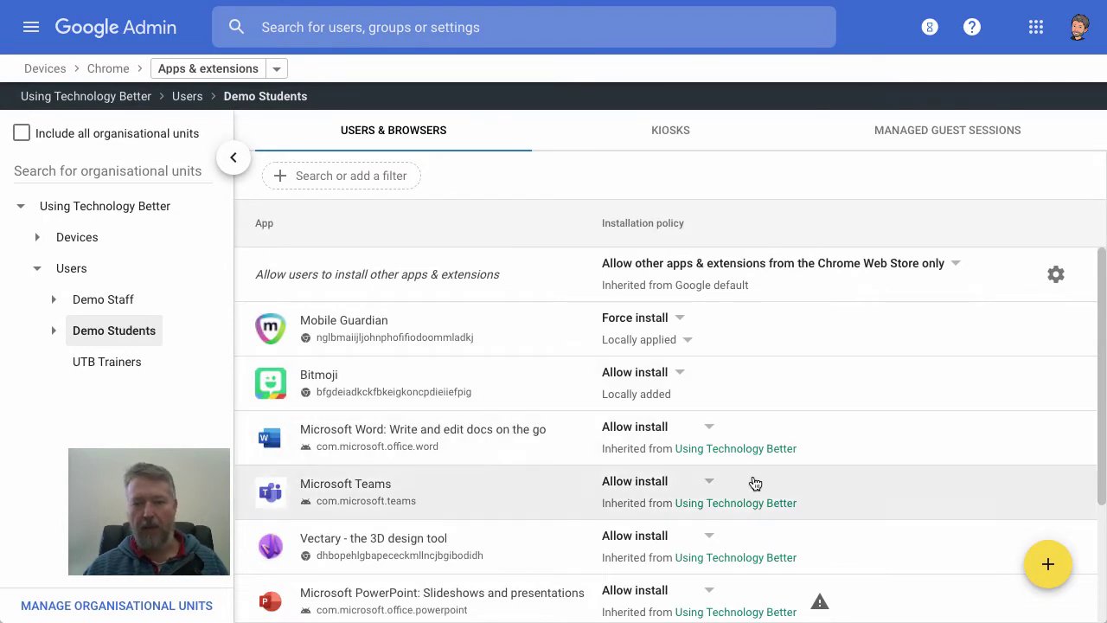
# - Search the Chrome Web Store for "jamboard" and add the Jamboard app to the Demo Students unit
pyautogui.moveTo(1041, 560)
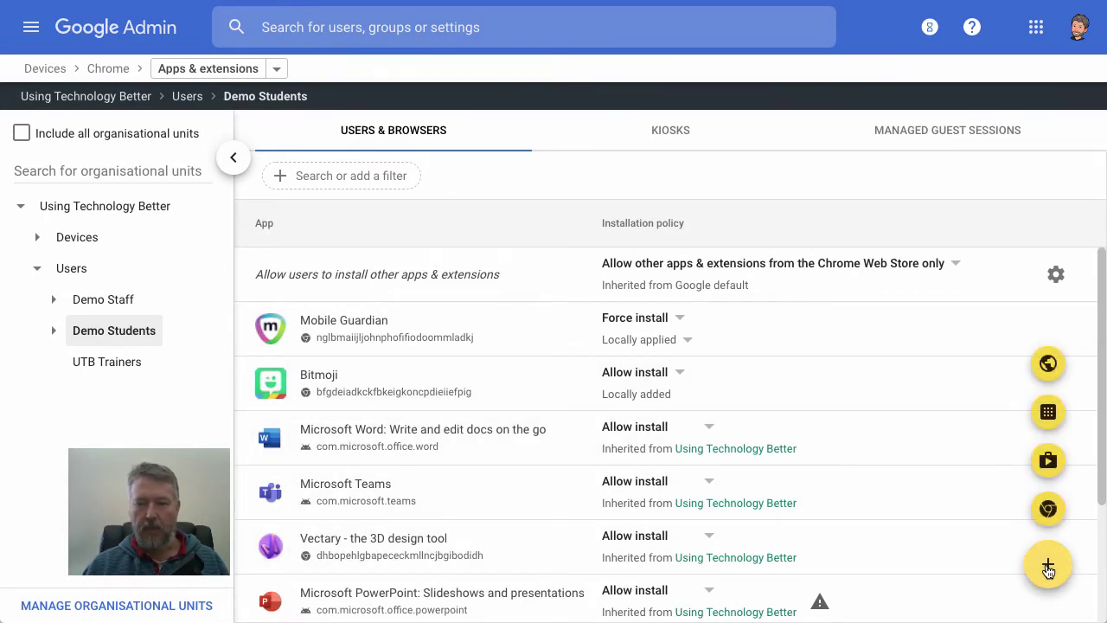
pyautogui.click(1047, 509)
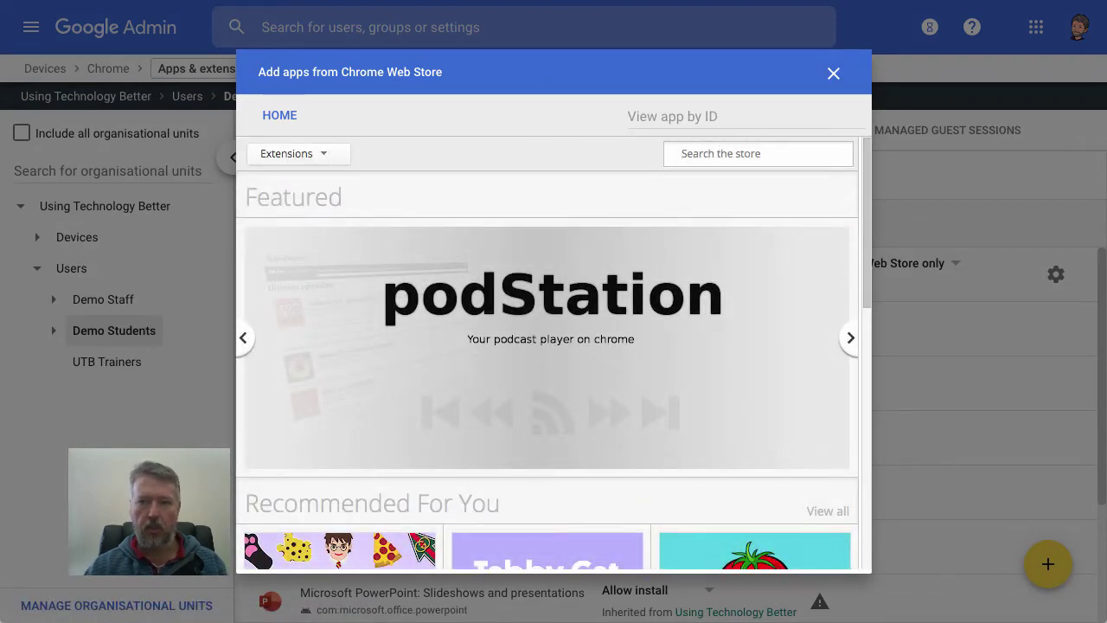
pyautogui.write('jambo')
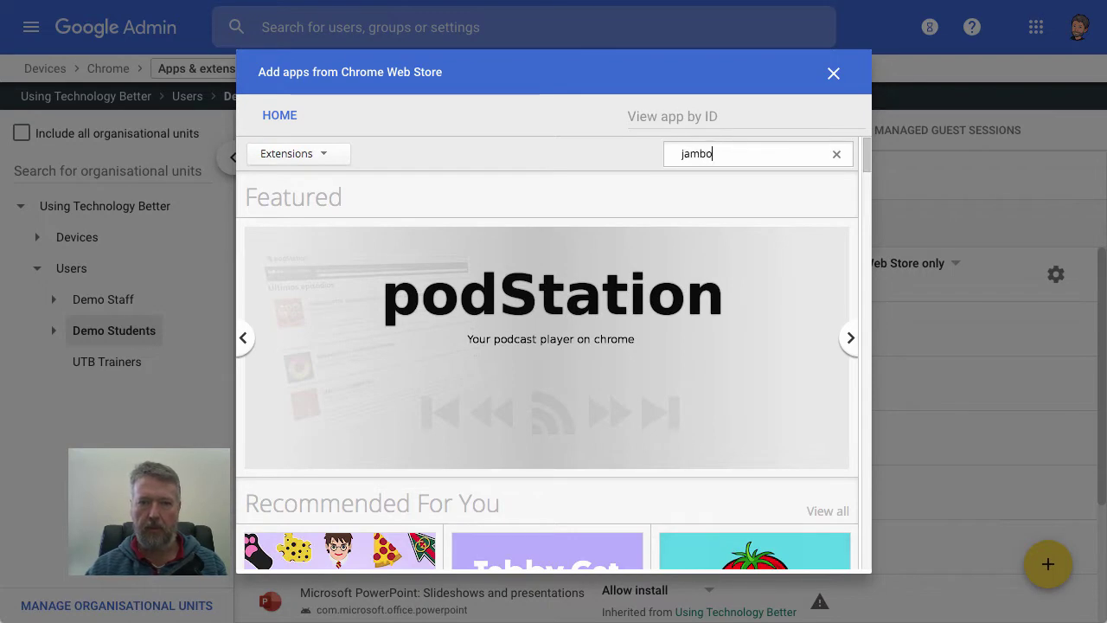
pyautogui.write('ard')
pyautogui.press('Return')
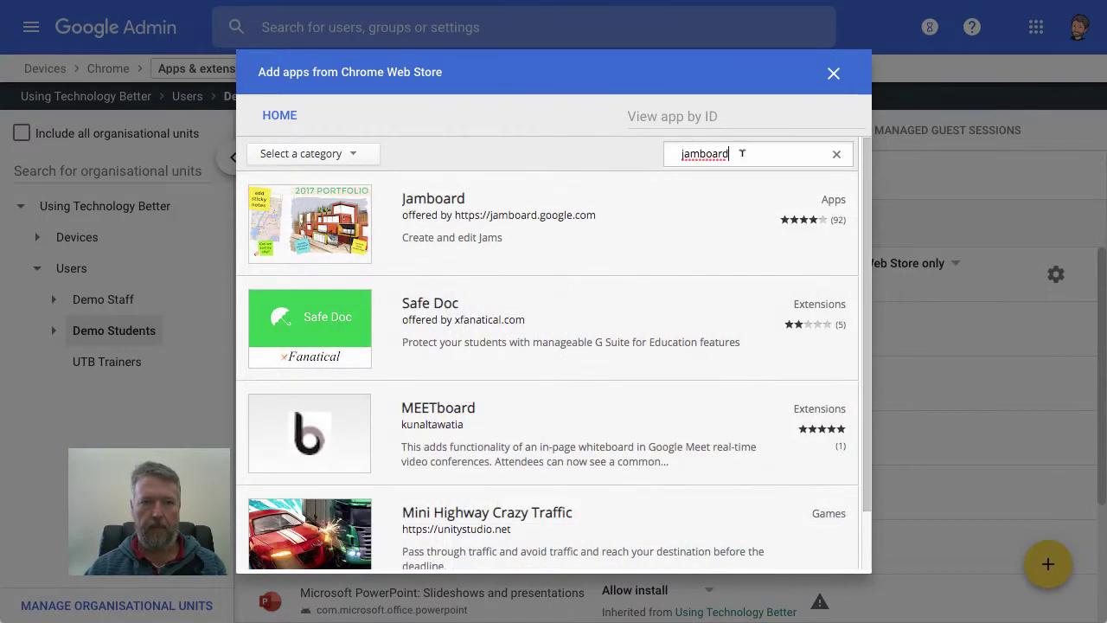
pyautogui.click(346, 229)
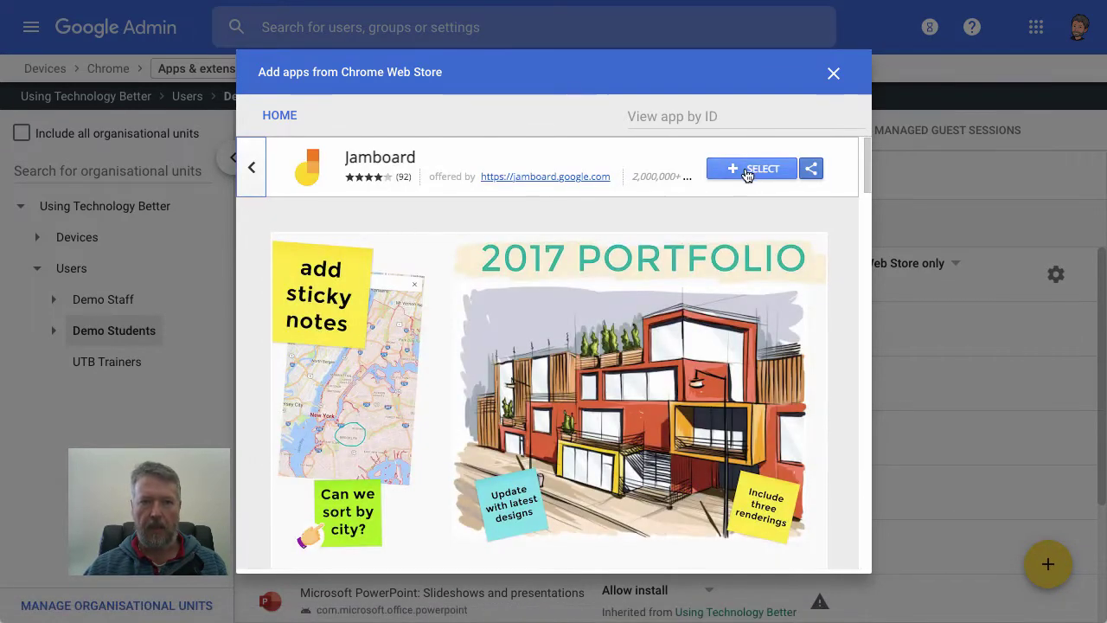
pyautogui.click(752, 171)
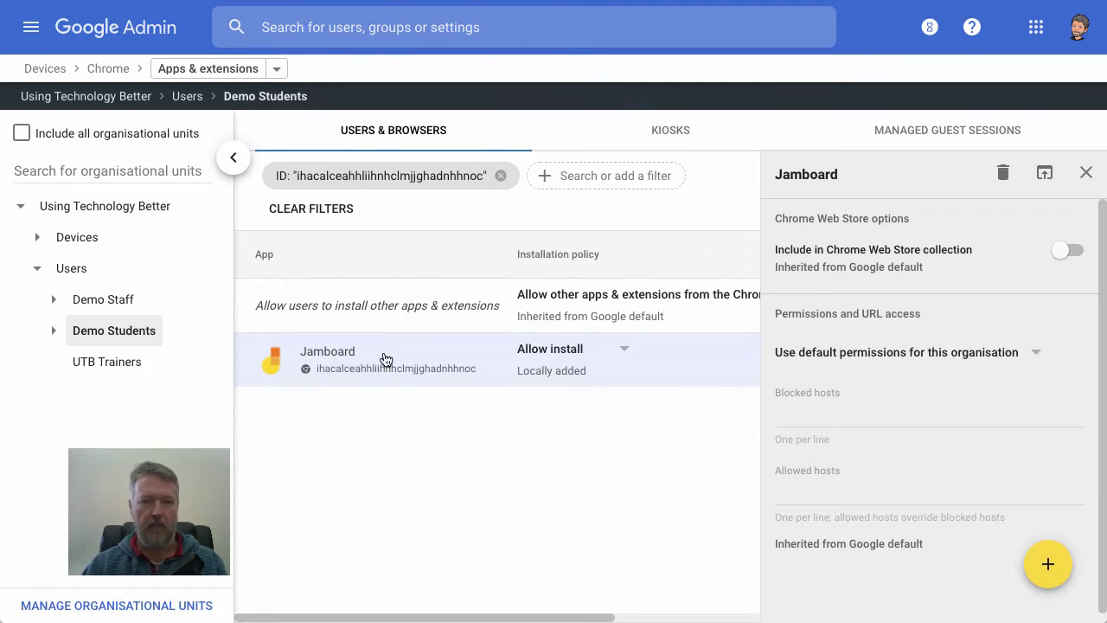
# - Set the Jamboard web app's installation policy to Force install and save the change
pyautogui.click(624, 352)
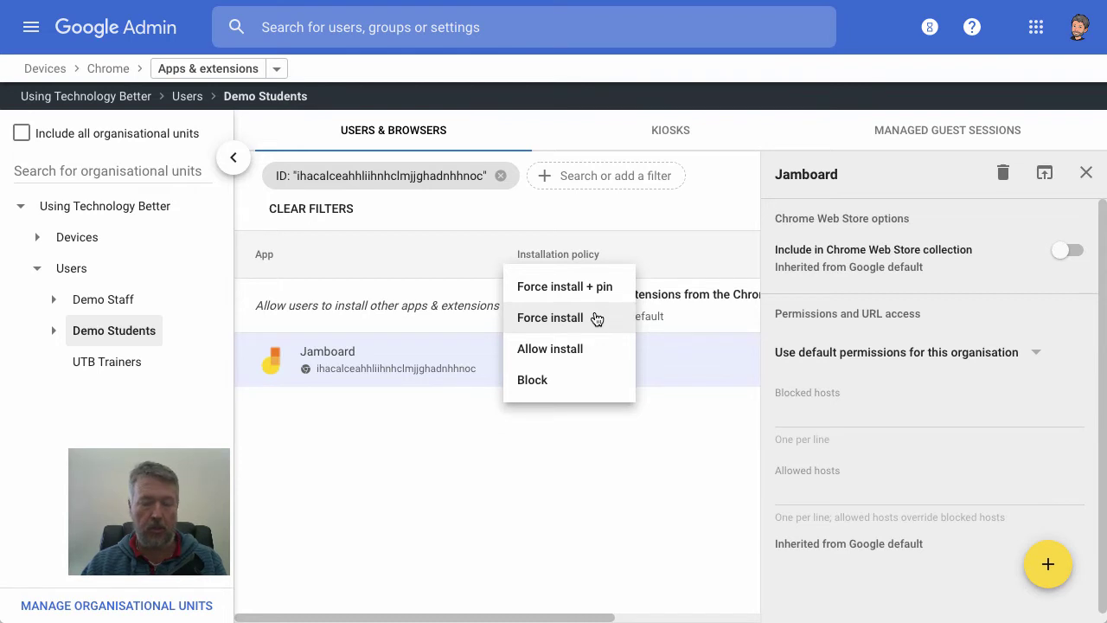
pyautogui.click(591, 317)
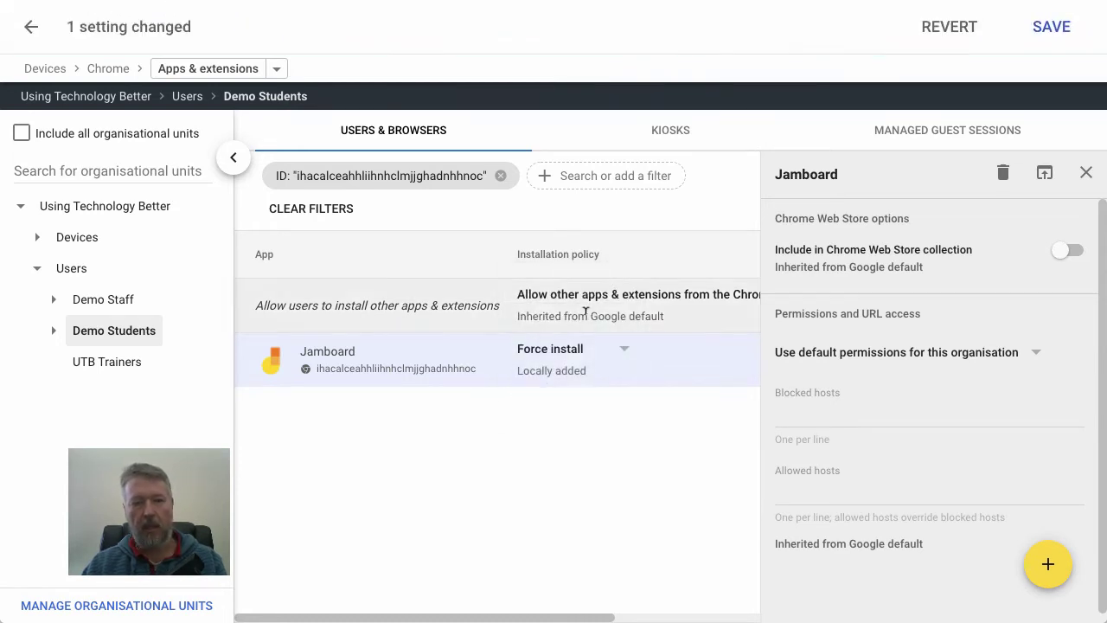
pyautogui.click(624, 350)
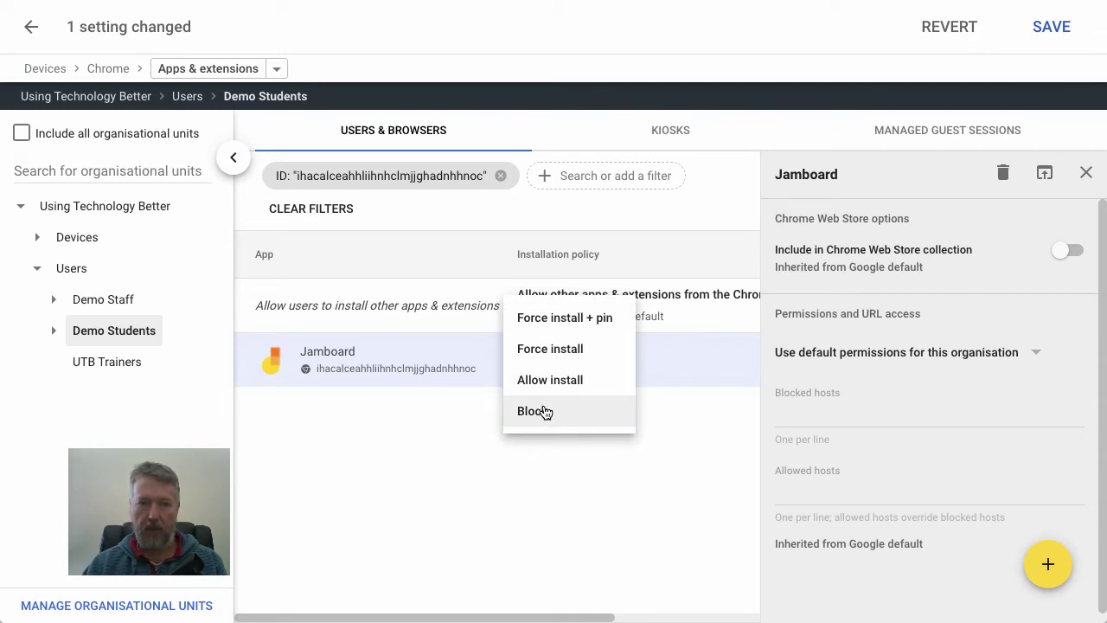
pyautogui.click(557, 351)
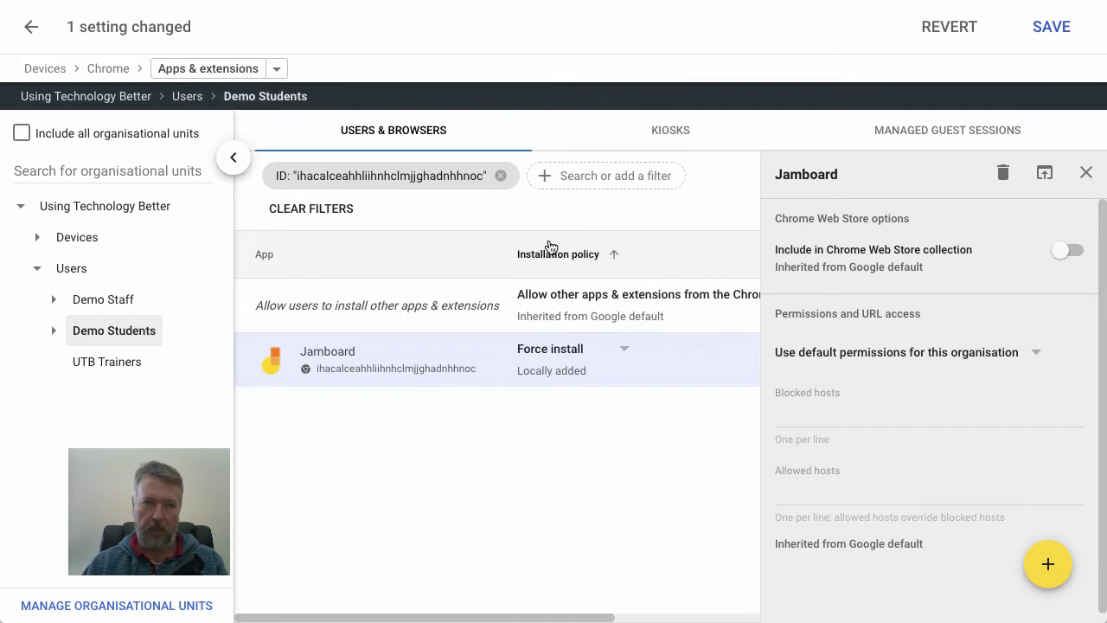
pyautogui.click(503, 177)
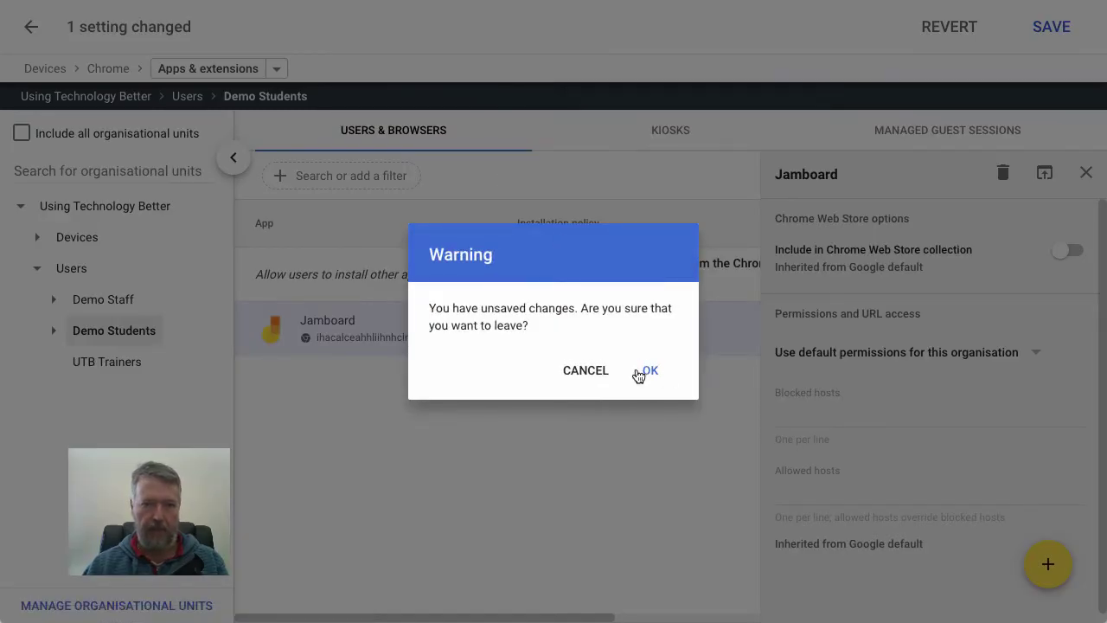
pyautogui.click(586, 372)
pyautogui.click(1051, 27)
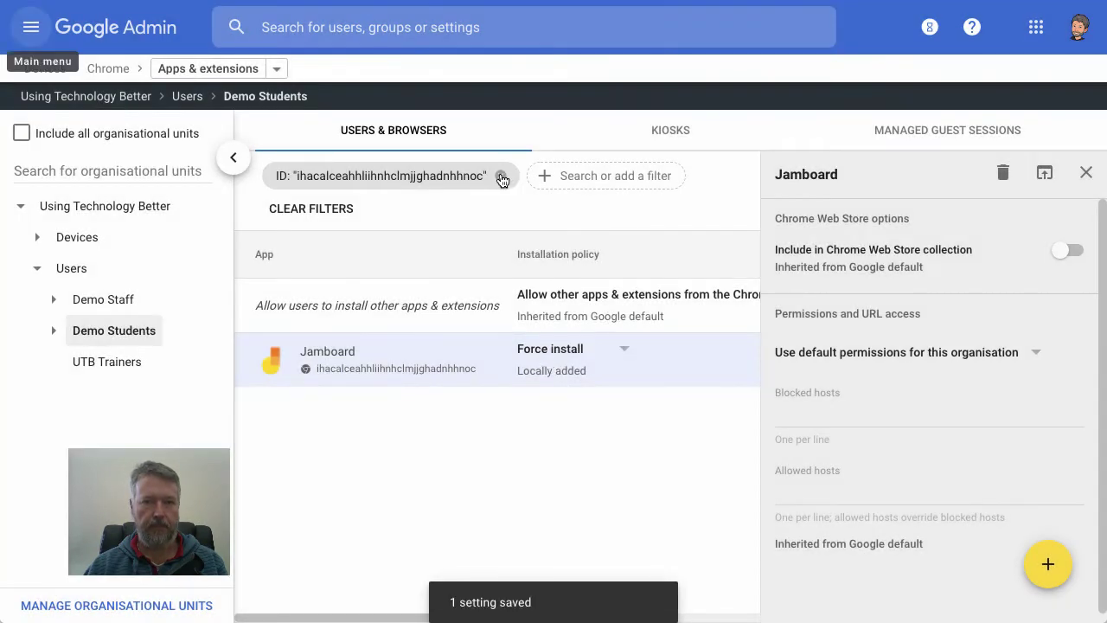
# - Remove the app ID filter from the app list and close the Jamboard details
pyautogui.click(502, 178)
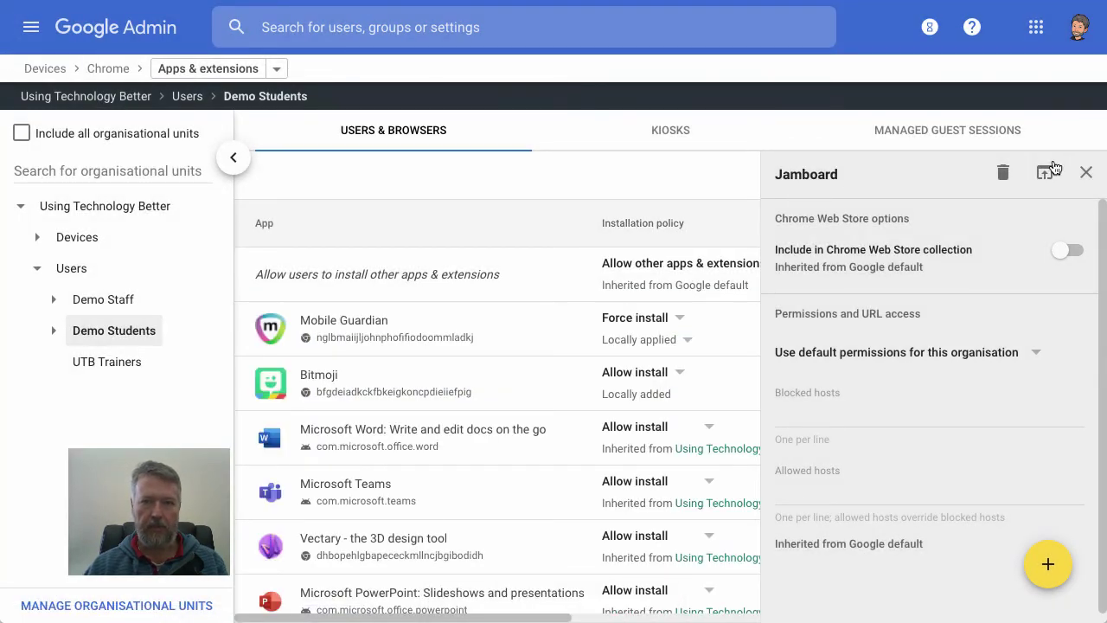
pyautogui.click(1083, 172)
pyautogui.scroll(3, 654, 280)
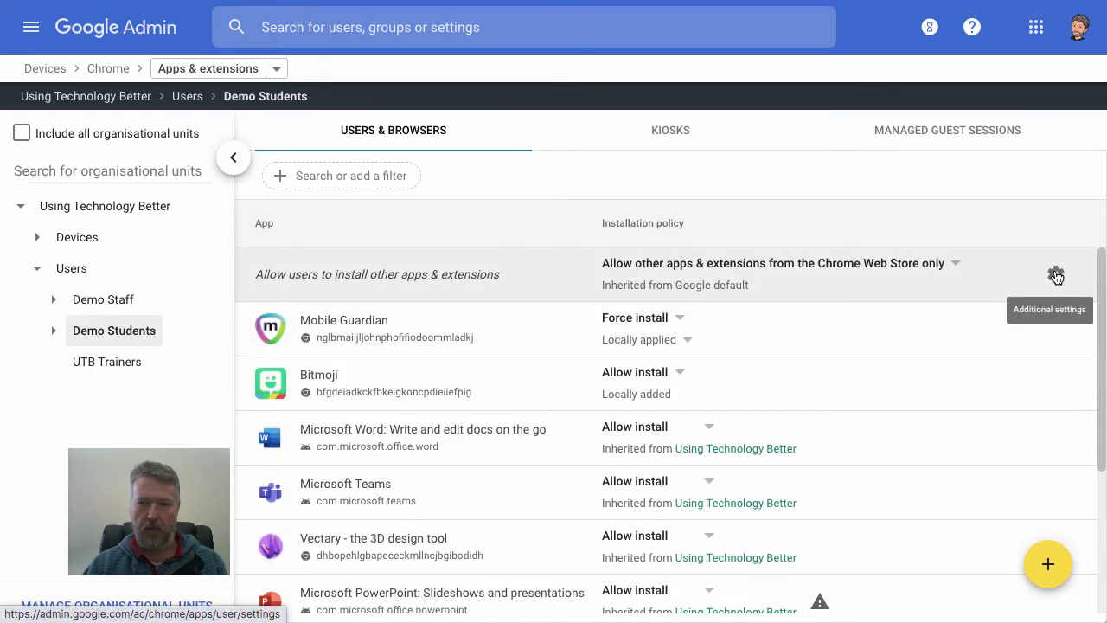
# - Check the additional application settings for whether Android applications are allowed on Chrome devices, then return to the app list
pyautogui.click(1056, 275)
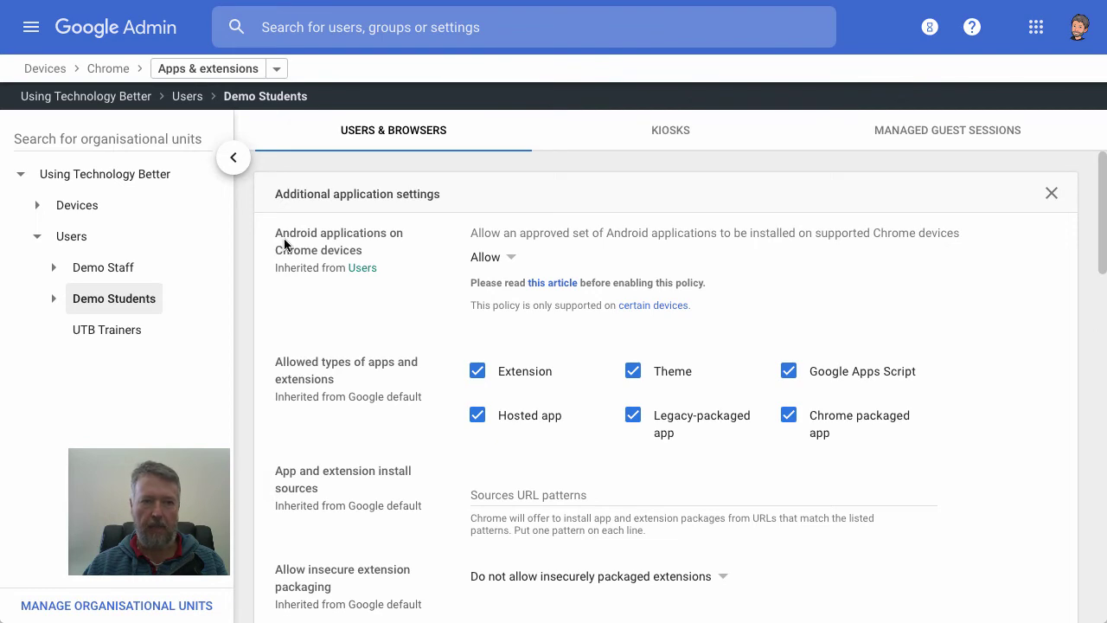
pyautogui.click(511, 259)
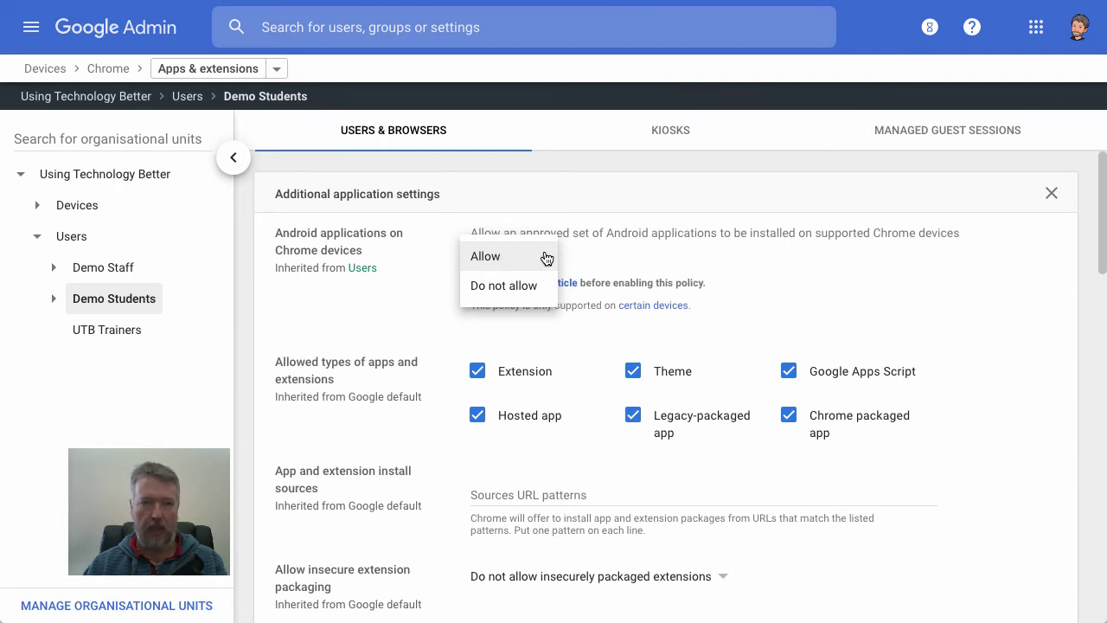
pyautogui.click(1051, 193)
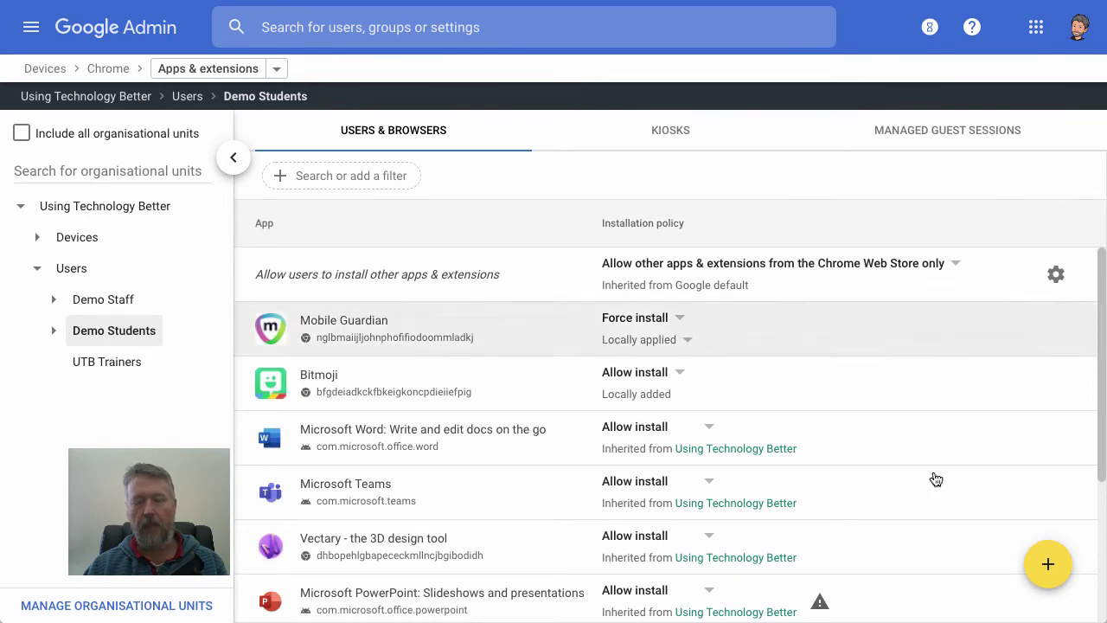
# - Search Google Play for "jamboard", add the Jamboard Android app by Google LLC and accept its permissions
pyautogui.moveTo(1050, 570)
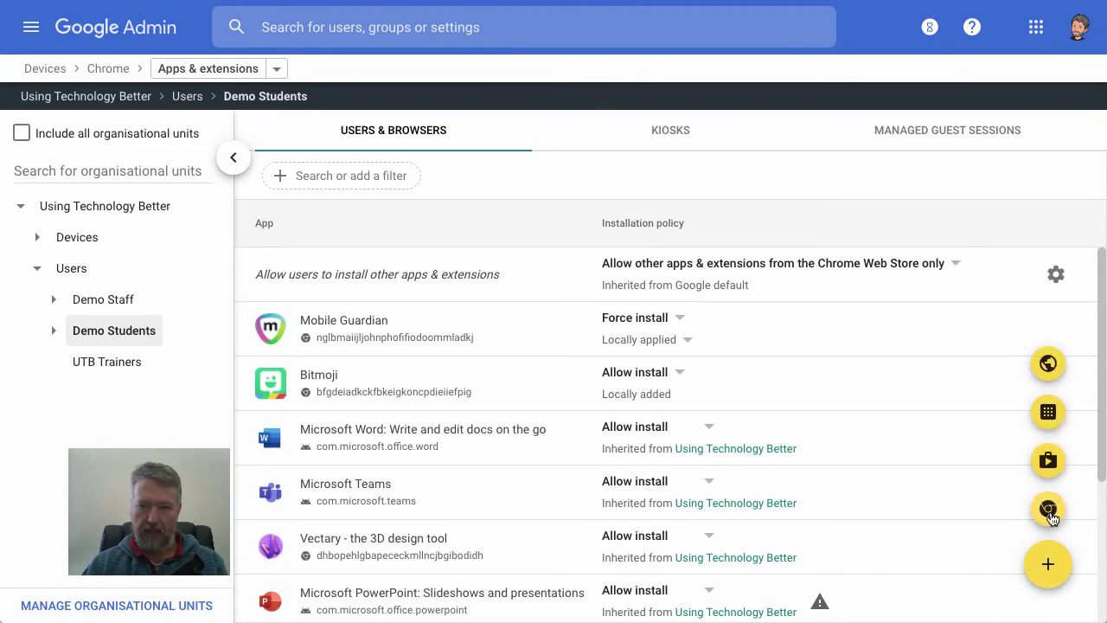
pyautogui.click(1048, 463)
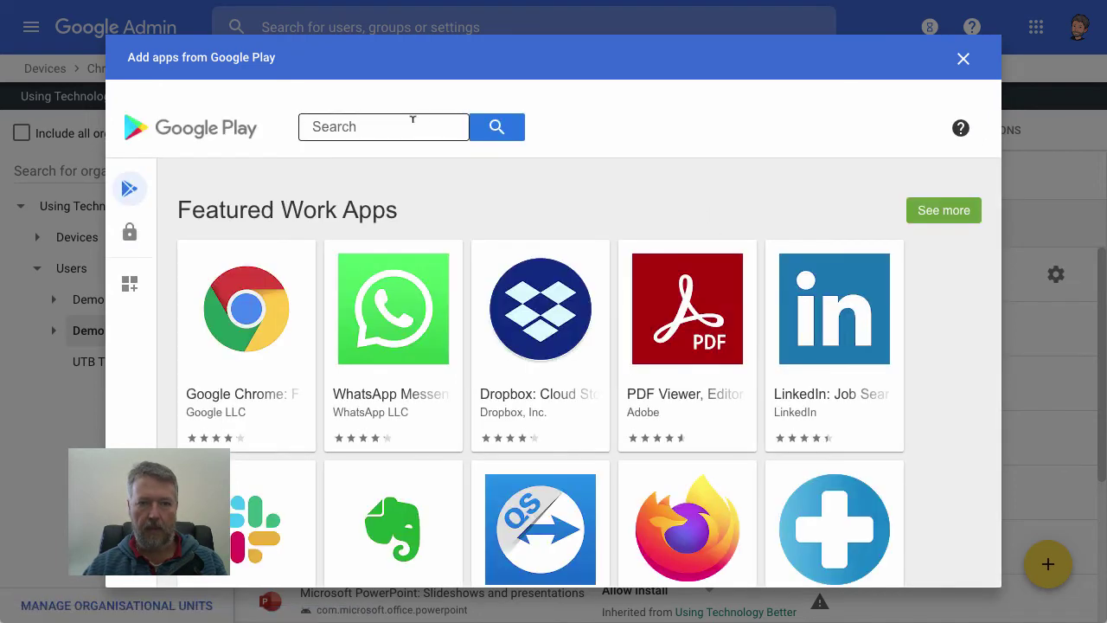
pyautogui.click(411, 121)
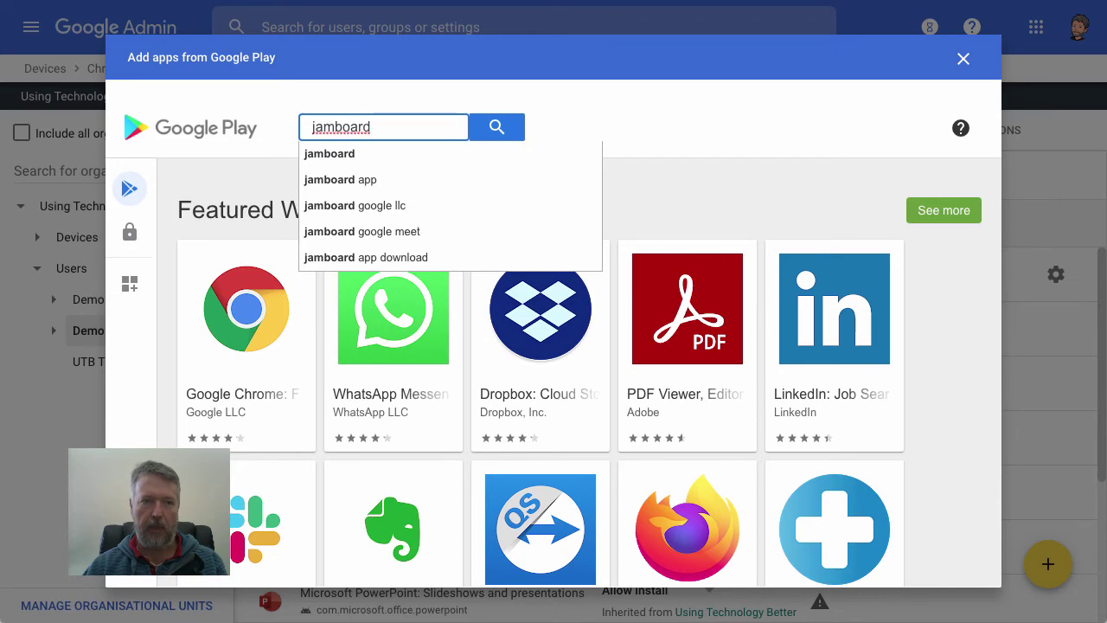
pyautogui.press('Return')
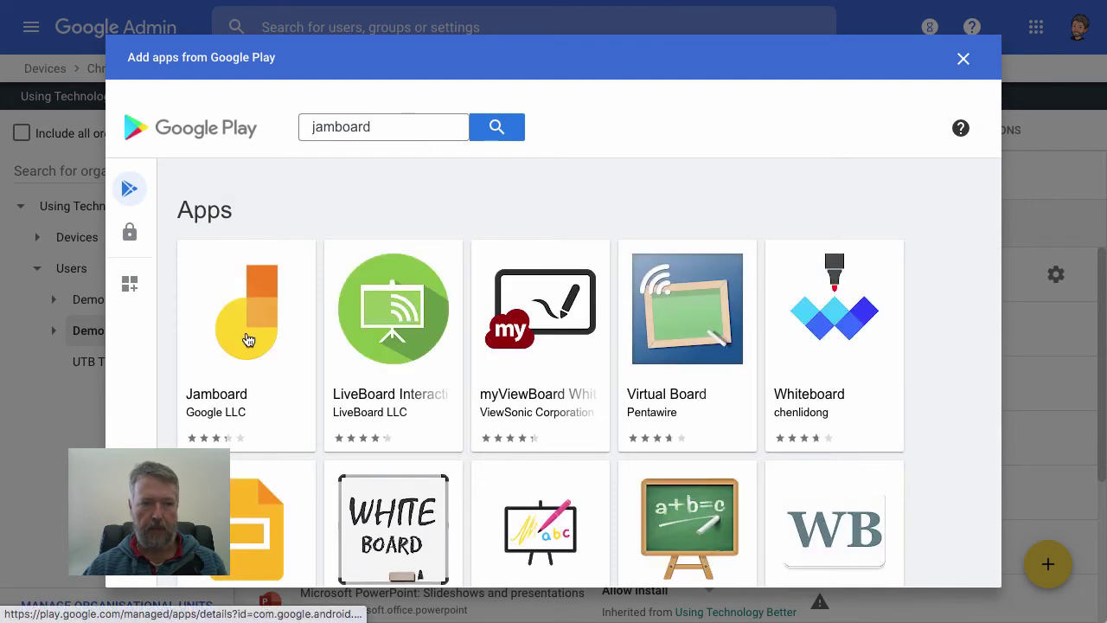
pyautogui.click(247, 339)
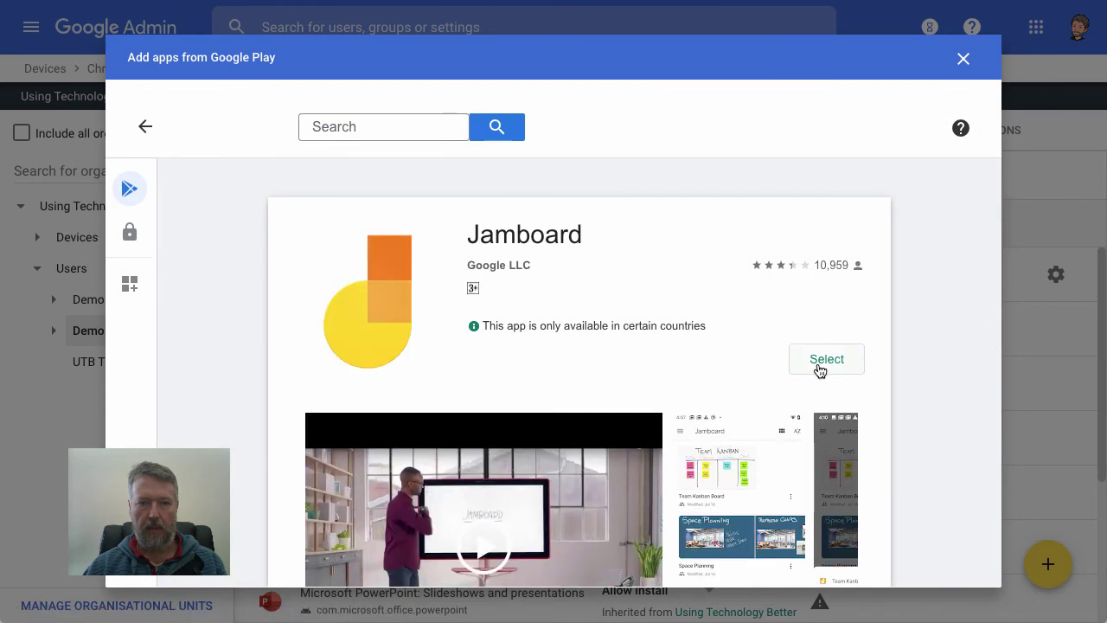
pyautogui.click(818, 364)
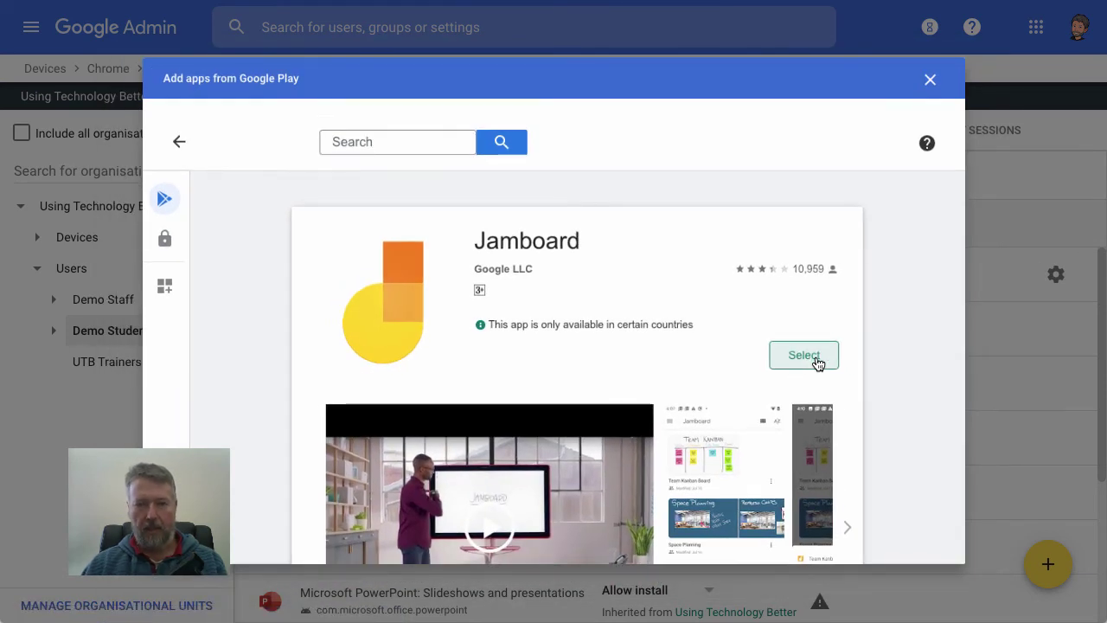
pyautogui.click(817, 360)
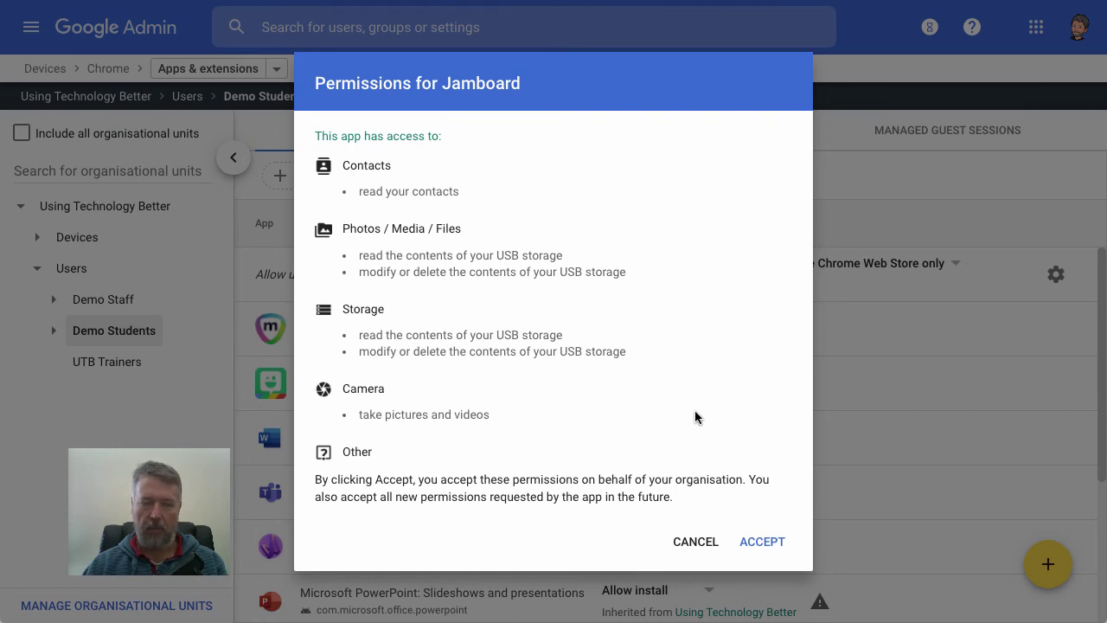
pyautogui.click(762, 542)
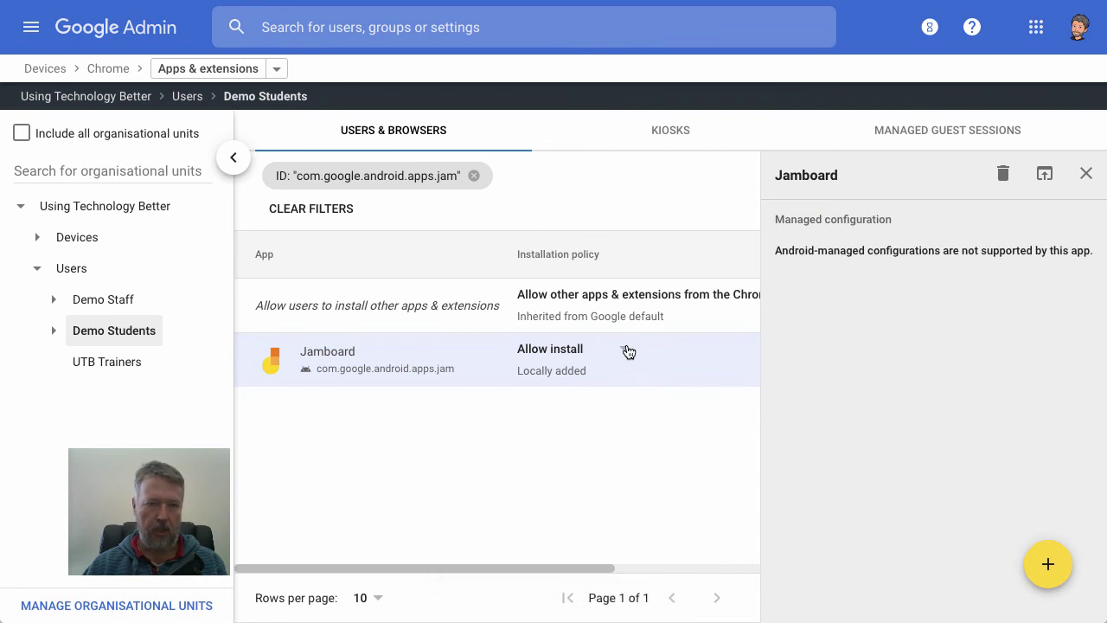
# - Set the Jamboard Android app's installation policy to Force install + pin
pyautogui.click(626, 350)
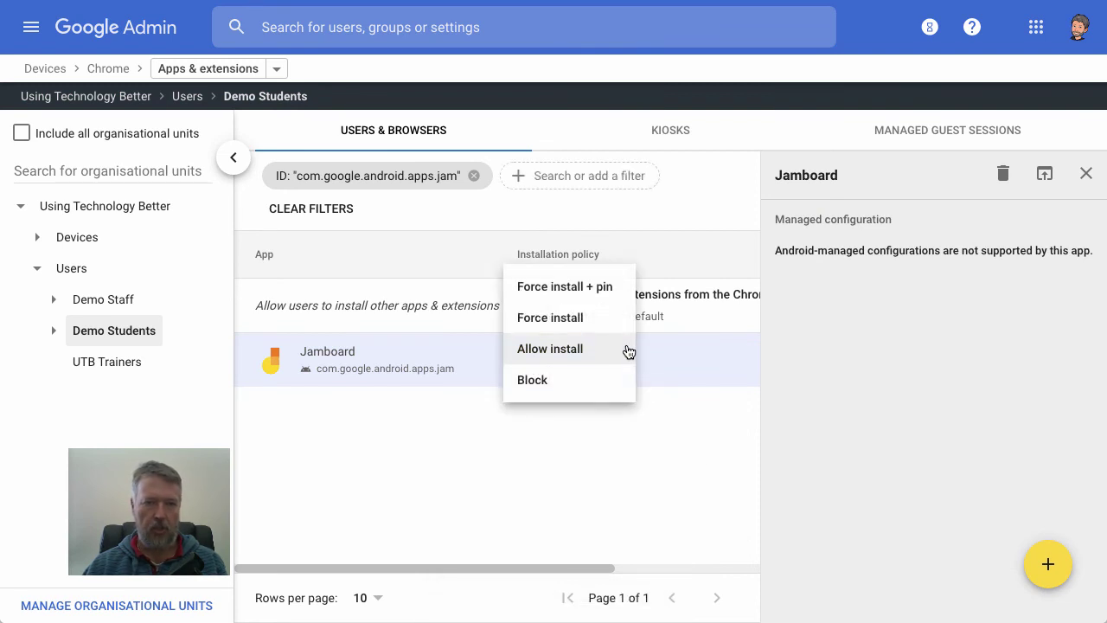
pyautogui.click(593, 288)
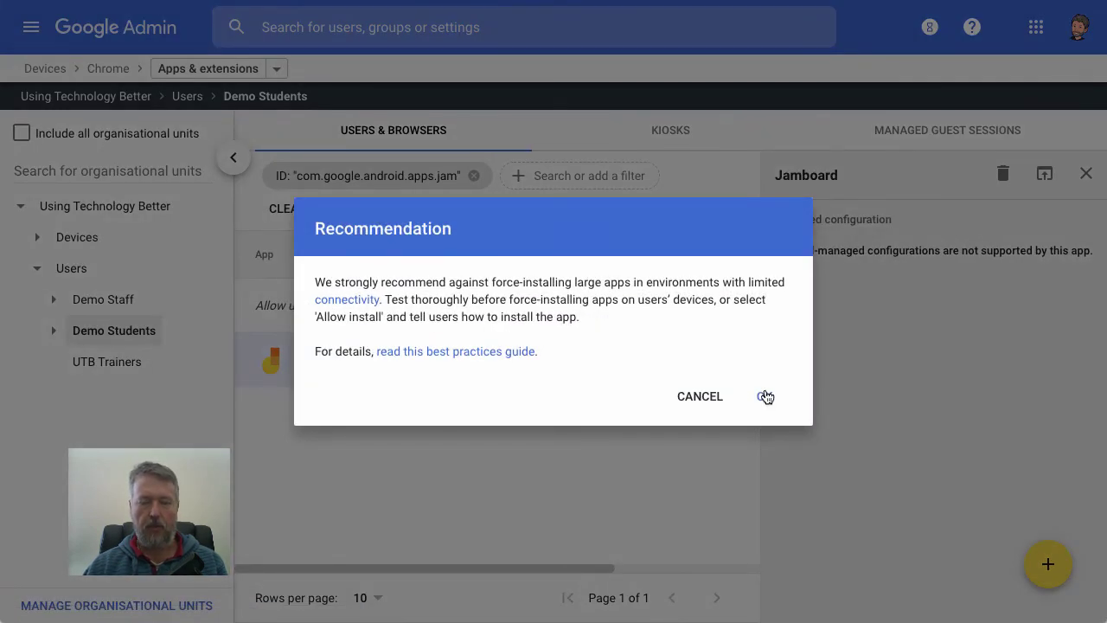